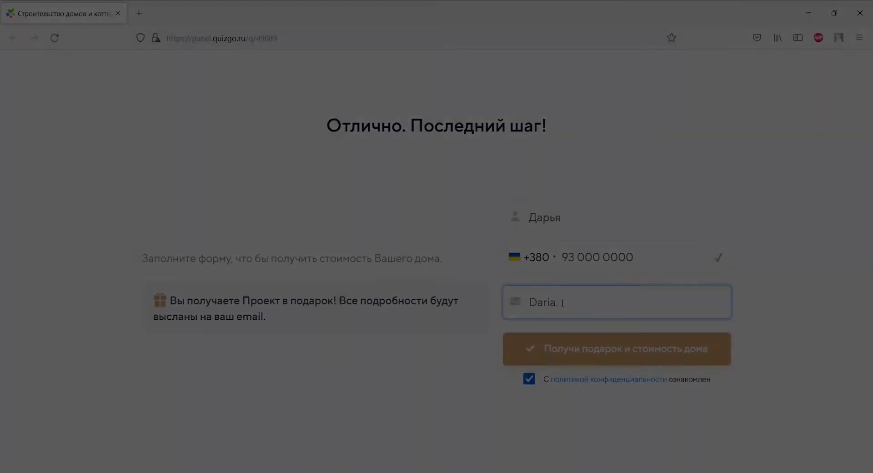
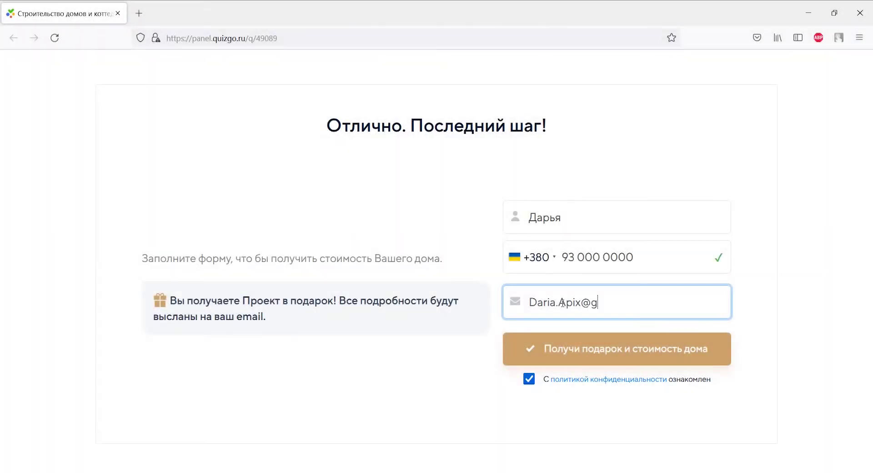
Submit the quiz form with an e-mail, then pick QuizGO as a new connection's source
left_click(567, 348)
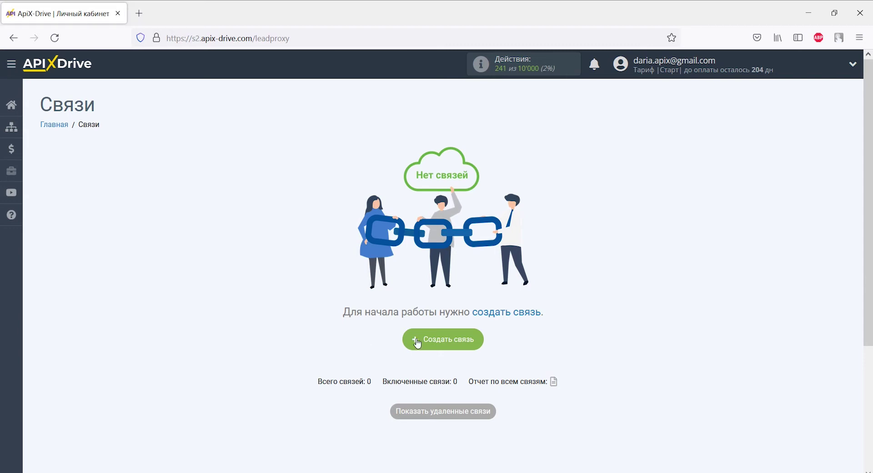
left_click(432, 343)
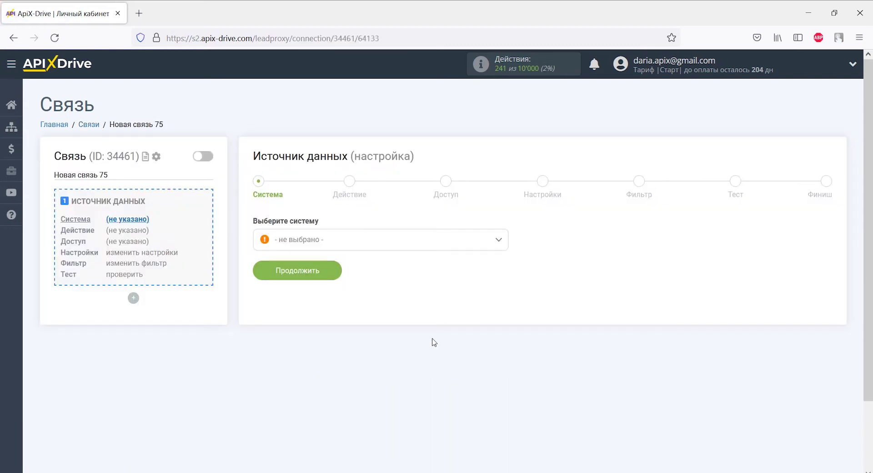
left_click(498, 241)
left_click_drag(502, 257, 500, 347)
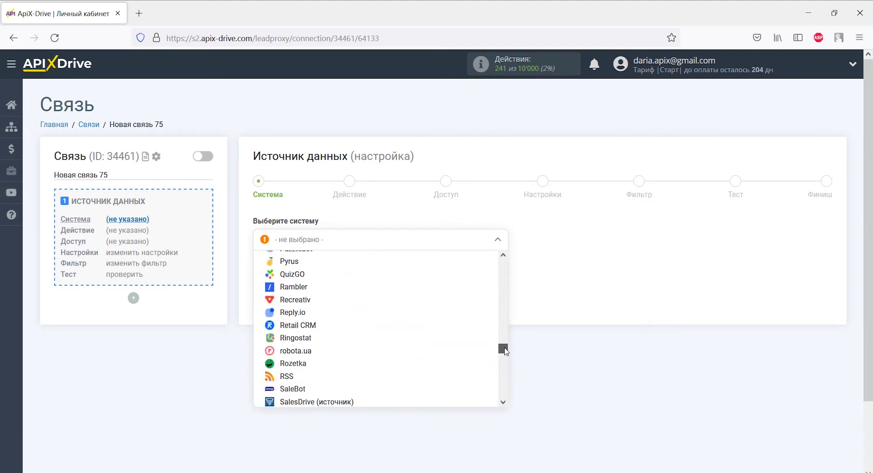
left_click(359, 285)
Set the source action to Получить данные and advance to account access
left_click(324, 275)
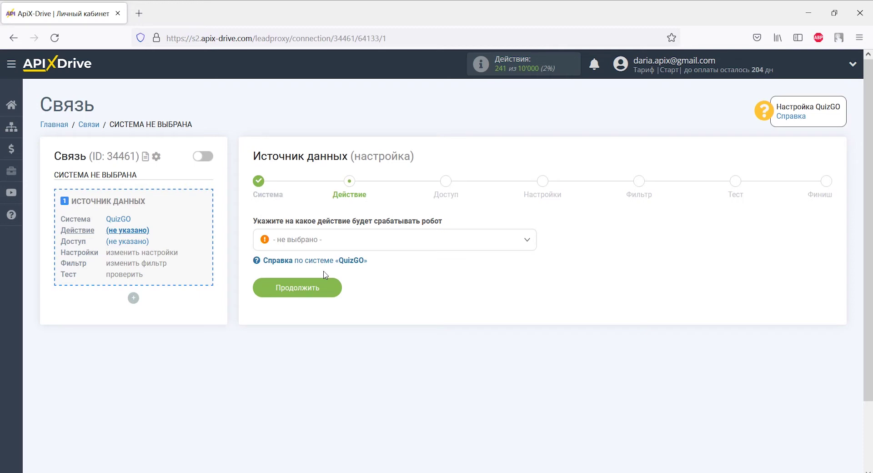
left_click(325, 242)
left_click(324, 296)
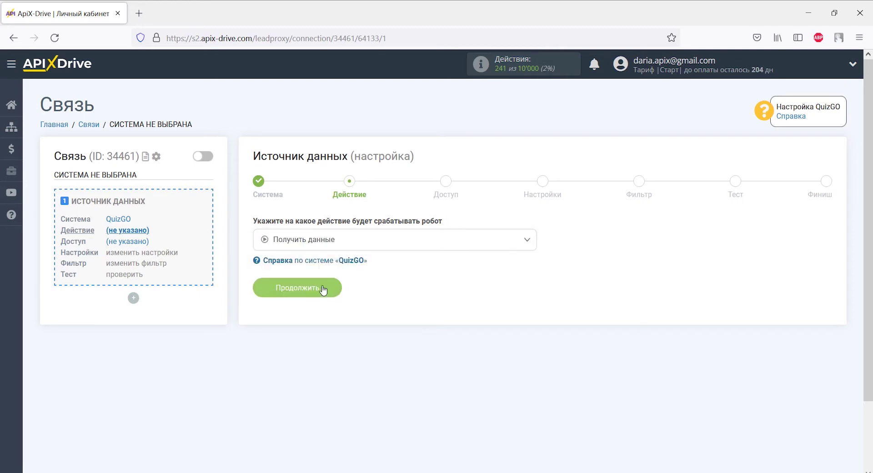
left_click(323, 288)
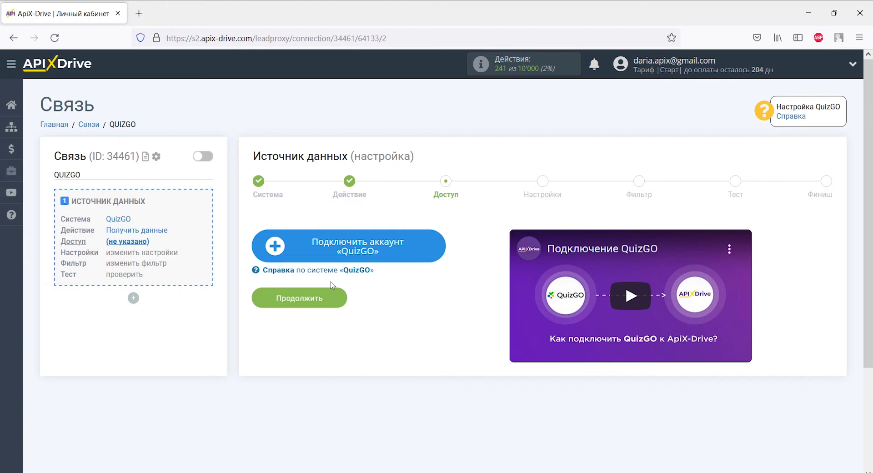
Connect a QuizGO account, keeping its default name in Настройка интеграции
left_click(293, 252)
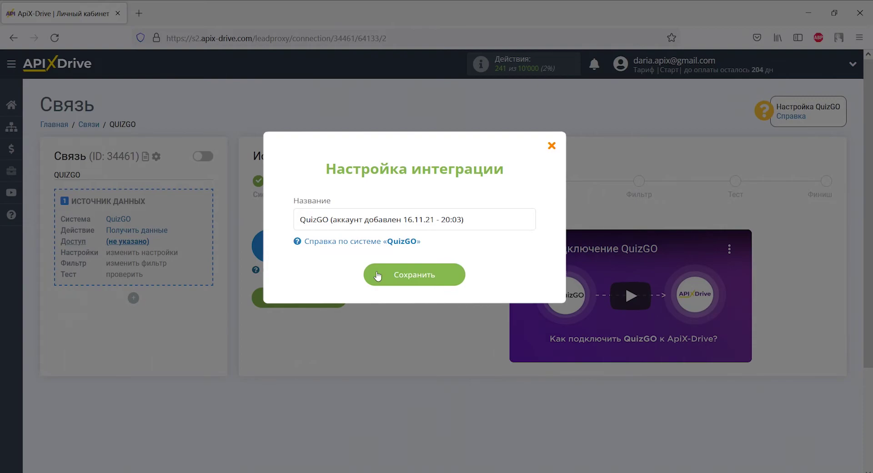
left_click(377, 275)
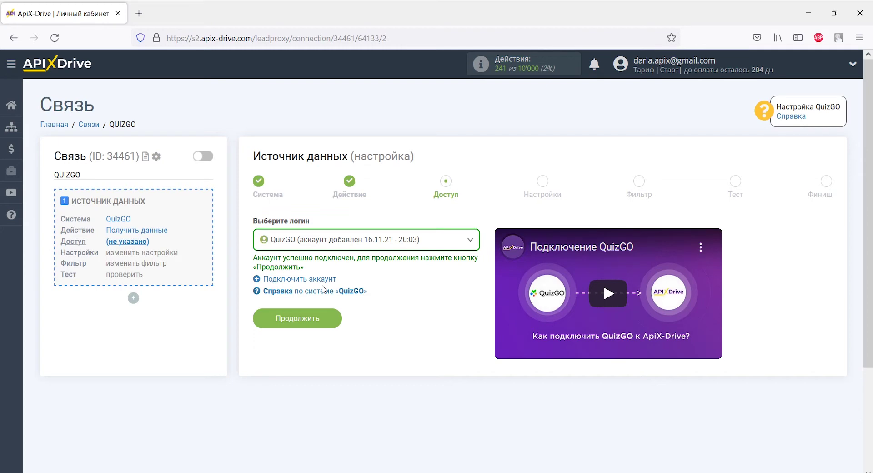
Copy the webhook address from URL для приема данных and switch to the QuizGO window
left_click(322, 318)
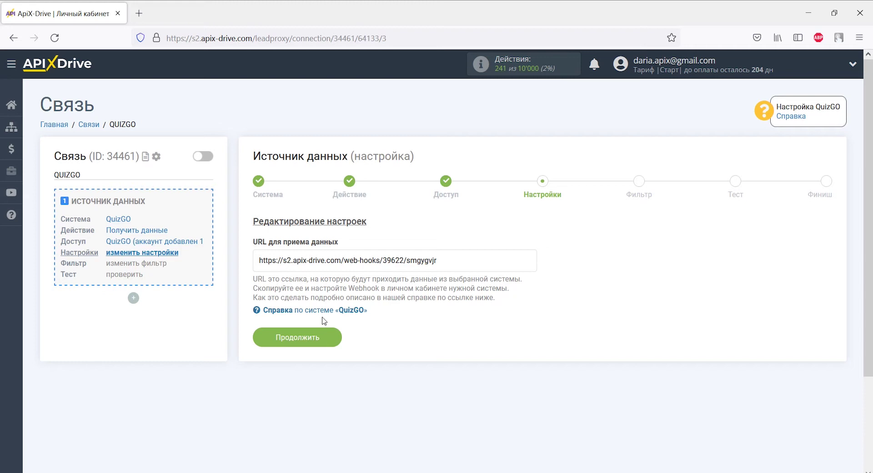
left_click_drag(436, 260, 258, 260)
right_click(257, 260)
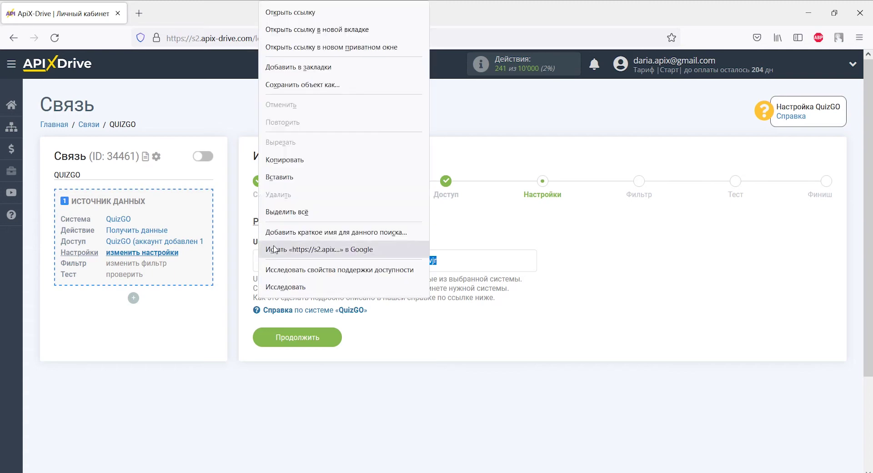
left_click(284, 160)
key("alt+Tab")
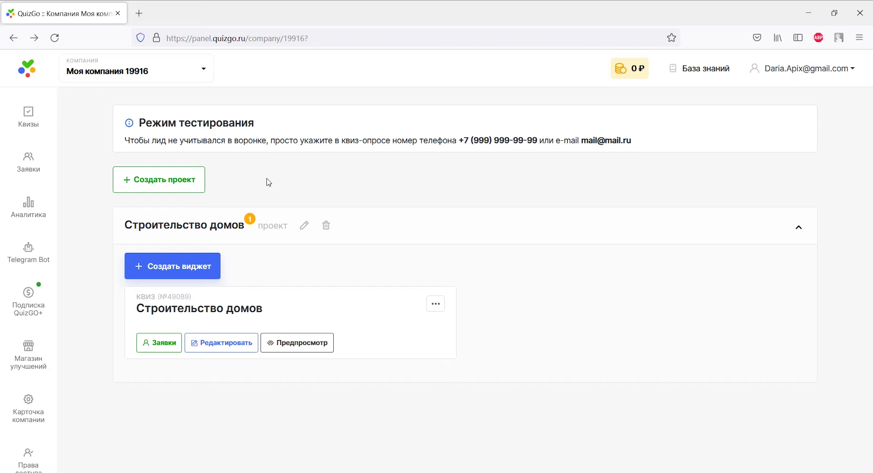
Open the Строительство домов quiz's QuizGo Webhooks integration under Прочие сервисы
left_click(235, 340)
scroll(233, 336, "down", 4)
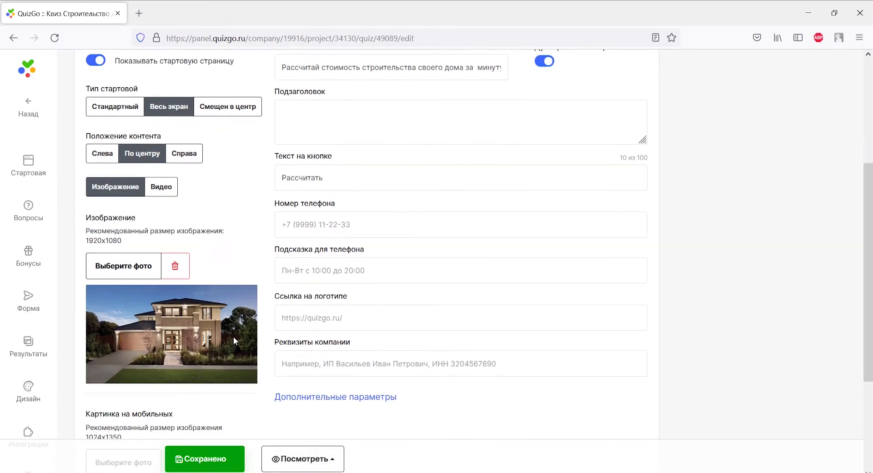
scroll(36, 296, "down", 3)
left_click(36, 295)
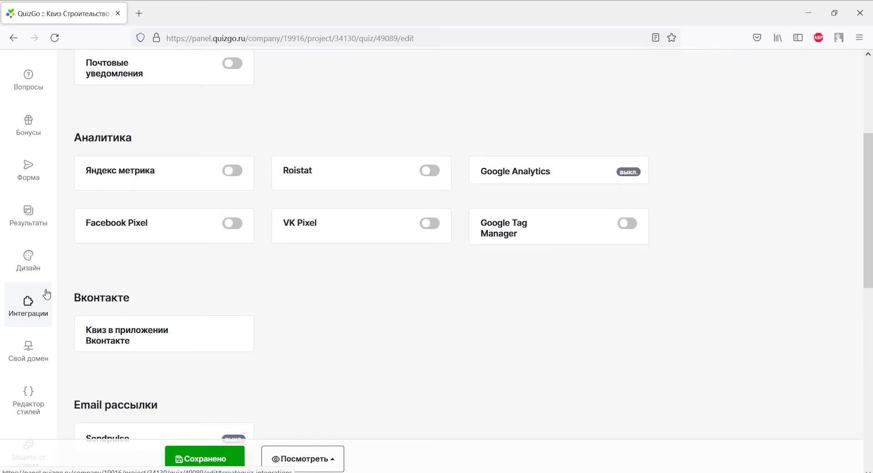
scroll(63, 295, "down", 5)
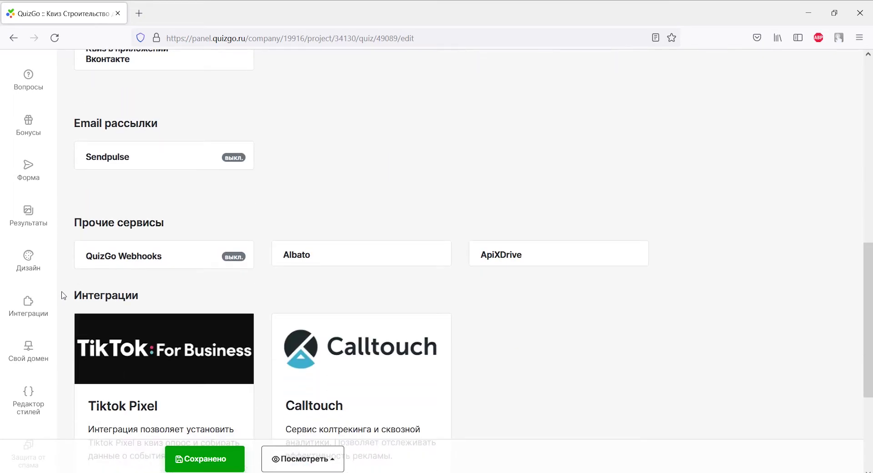
left_click(127, 260)
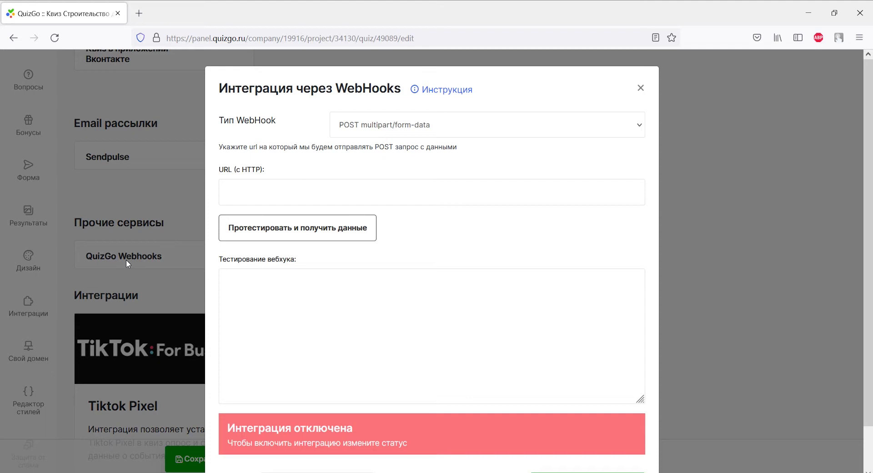
Paste the ApiX-Drive webhook URL and set Тип WebHook to POST JSON
left_click(223, 191)
right_click(222, 192)
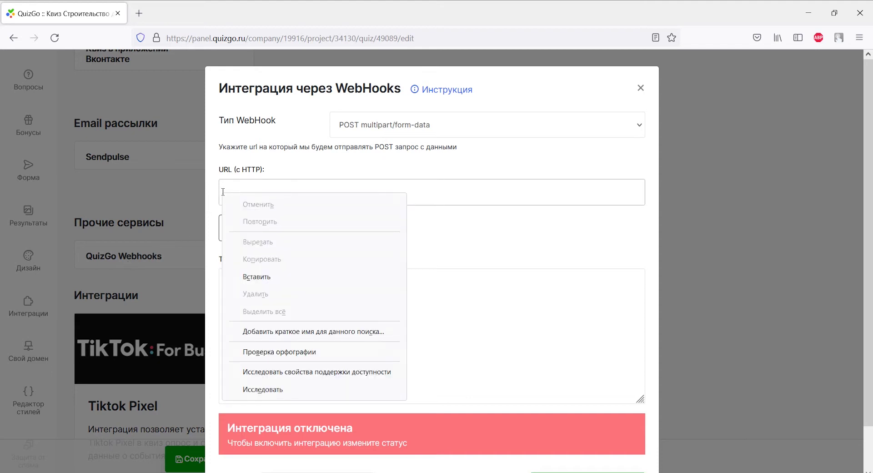
left_click(256, 276)
left_click(368, 124)
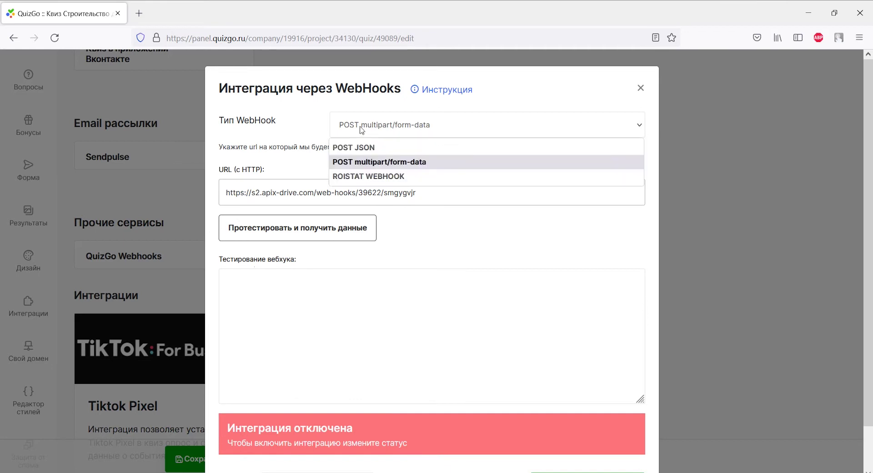
left_click(363, 147)
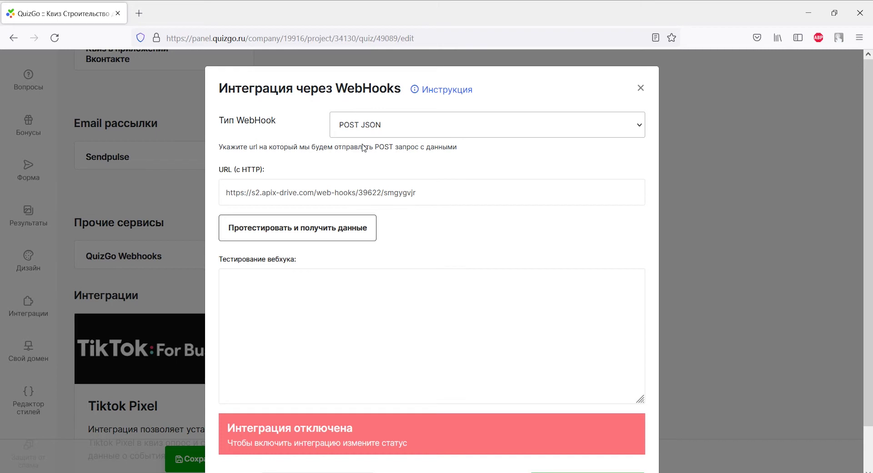
Set Статус to Интеграция включена, save the parameters, and open the live quiz
scroll(363, 147, "down", 2)
left_click(339, 440)
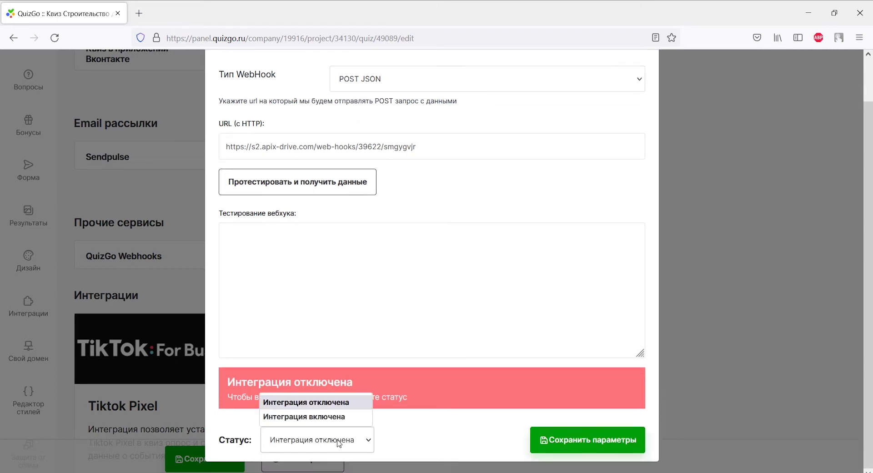
left_click(337, 415)
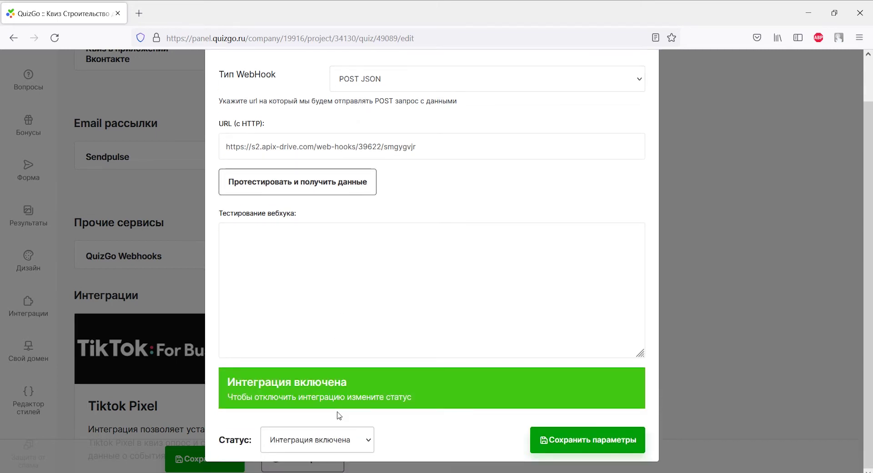
left_click(568, 436)
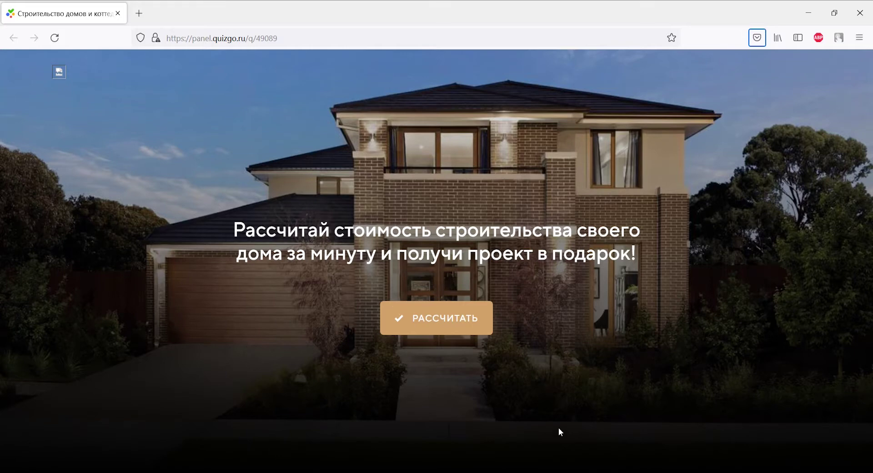
left_click(461, 330)
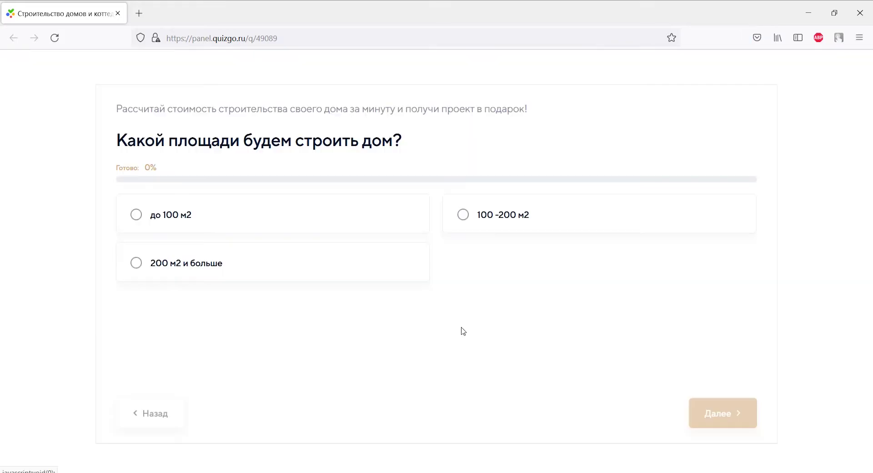
Answer the quiz with до 100 м2 area, Один этаж and Кирпич
left_click(133, 210)
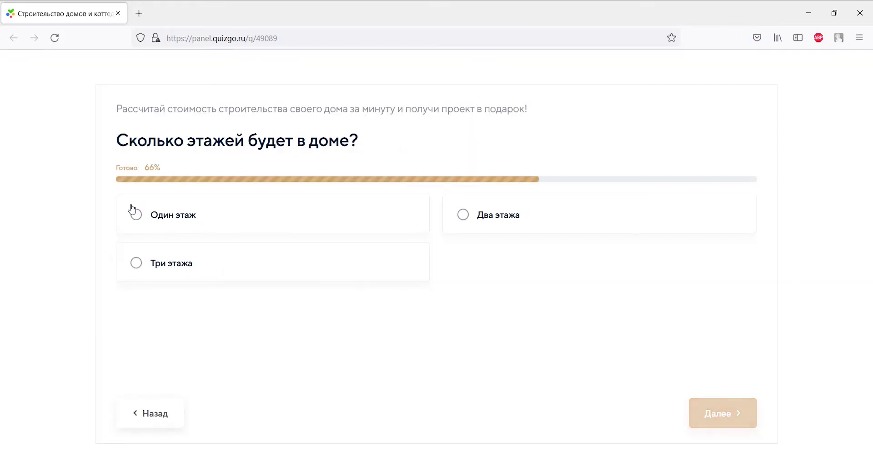
left_click(132, 209)
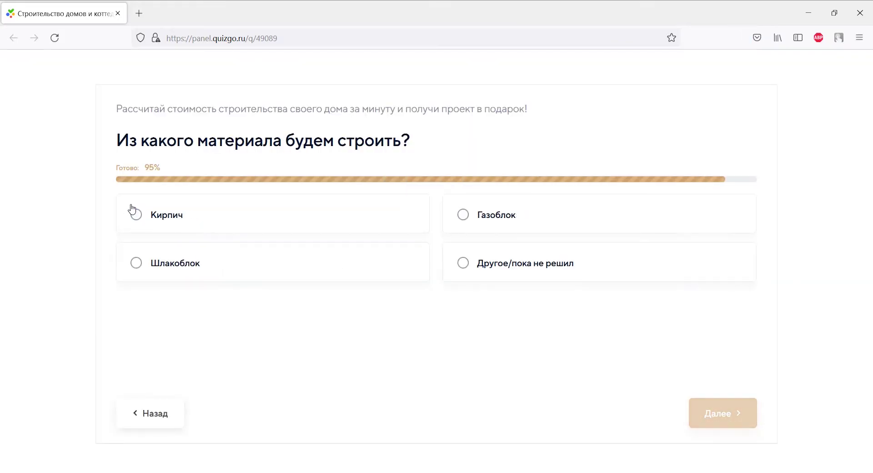
left_click(133, 209)
Fill in a contact name, a +380 phone number and an e-mail, then submit the lead
left_click(553, 226)
type("Дарья")
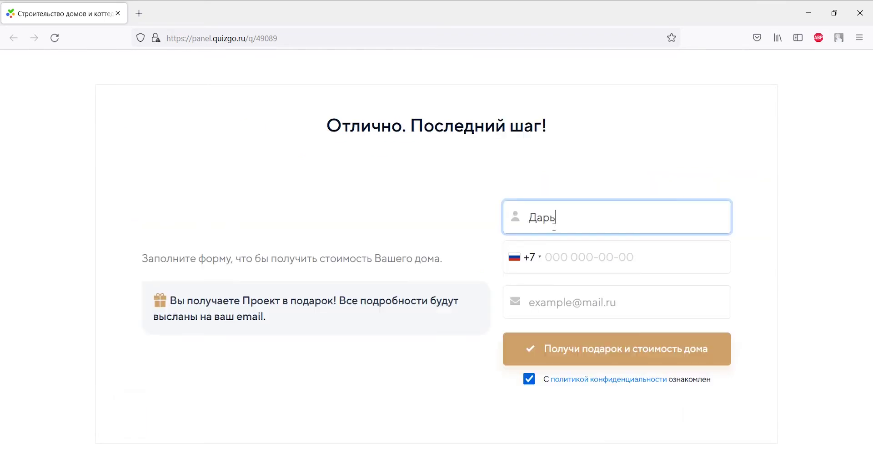
left_click(526, 258)
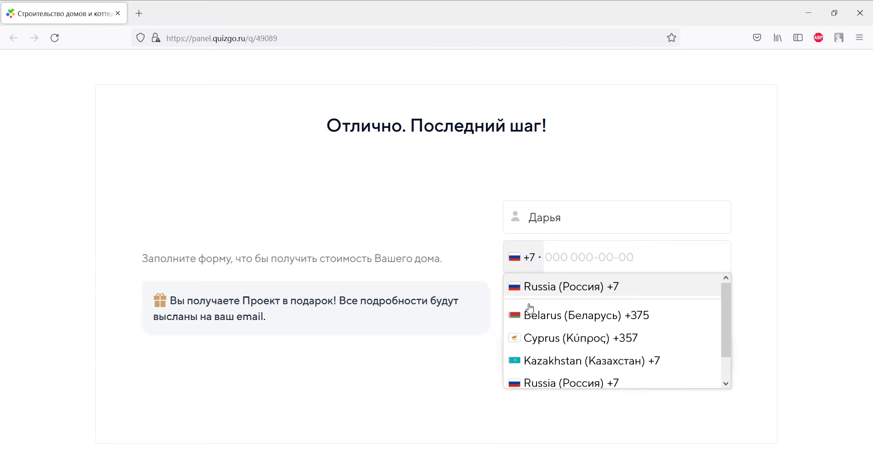
scroll(529, 314, "down", 1)
left_click(568, 379)
left_click(559, 255)
type("93 000 0000")
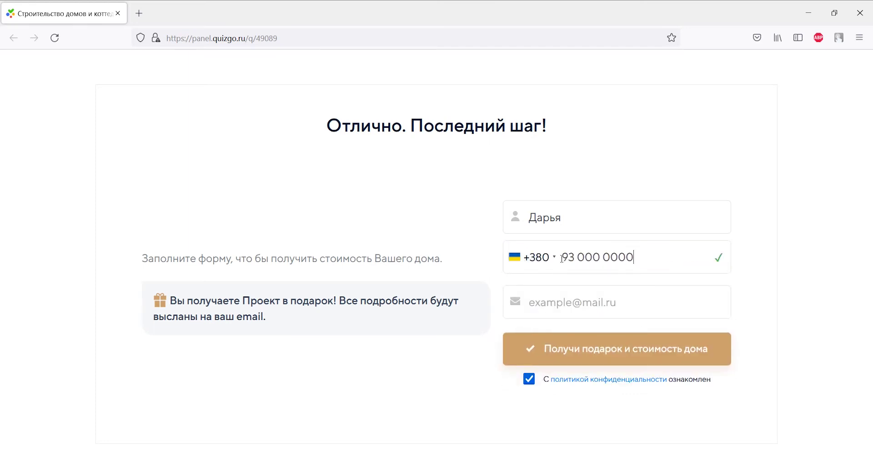
left_click(563, 302)
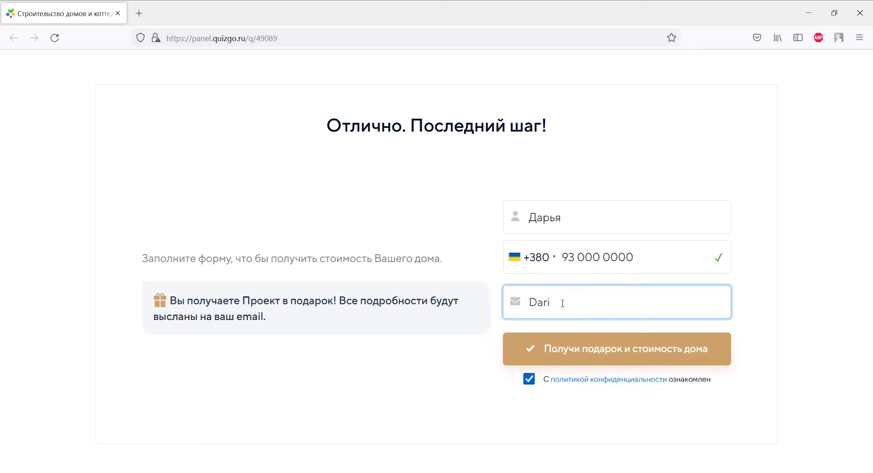
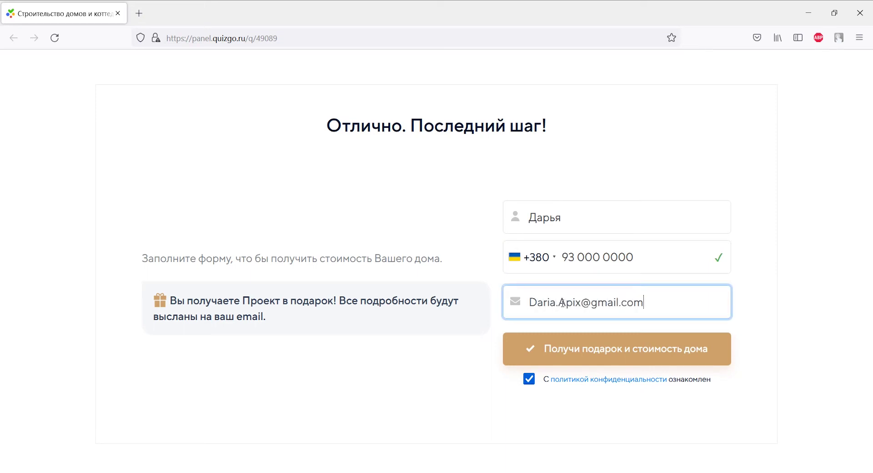
left_click(568, 349)
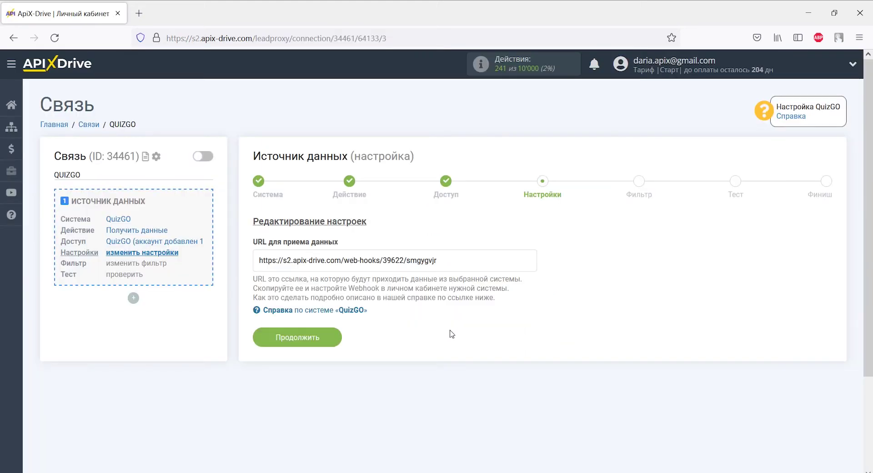
Skip Фильтр, review the test lead's contact details and quiz answers, and finish the source setup
left_click(335, 335)
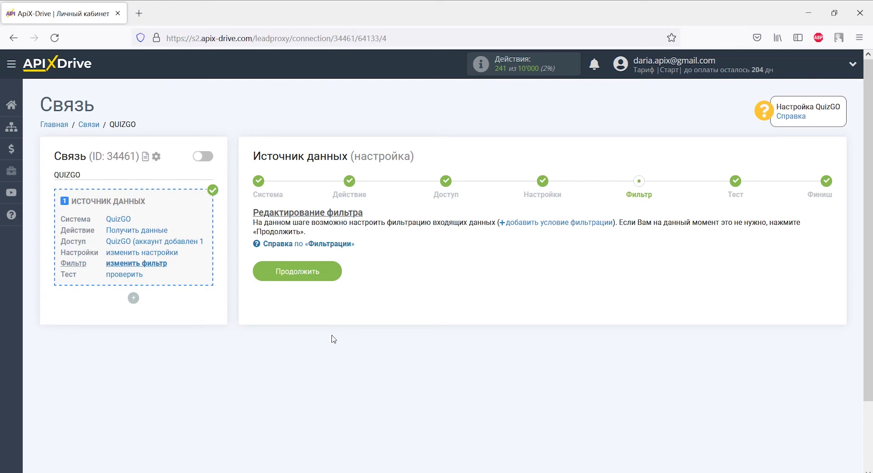
left_click(332, 272)
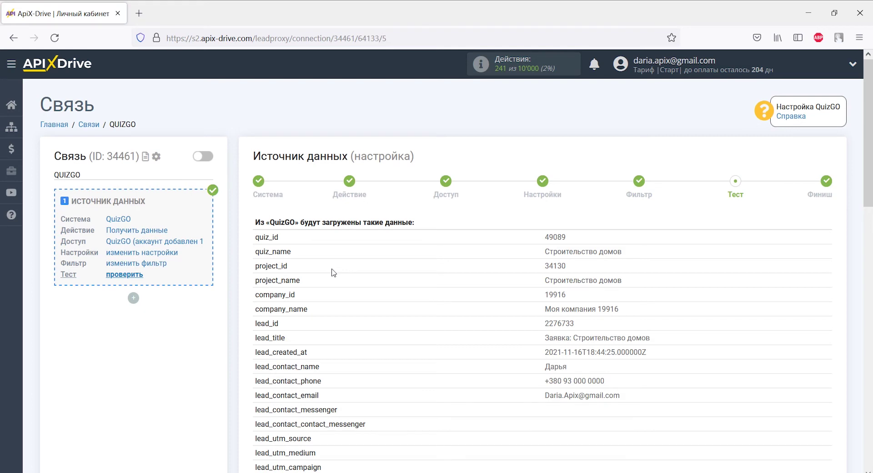
scroll(332, 272, "down", 5)
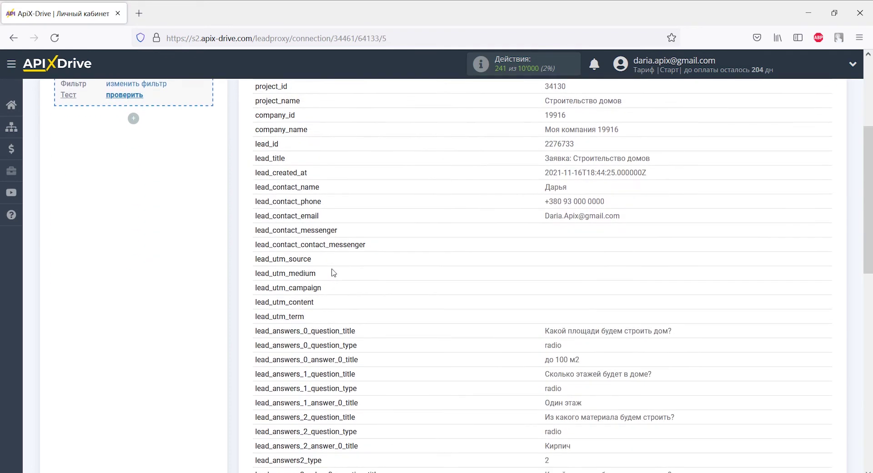
scroll(333, 272, "down", 4)
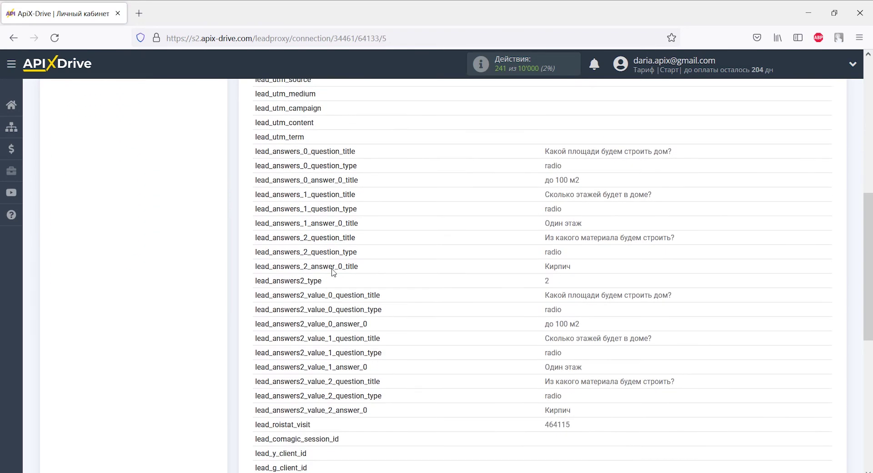
scroll(332, 272, "down", 4)
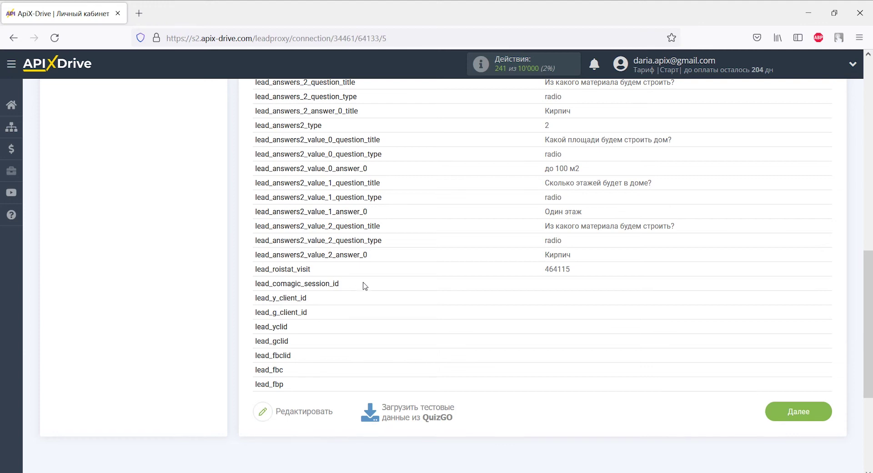
left_click(776, 411)
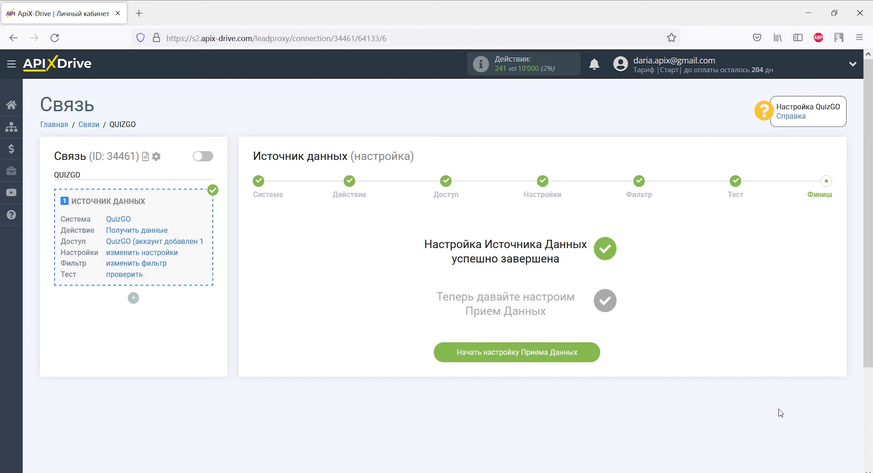
Begin the receiving side with Начать настройку Приема Данных
left_click(590, 356)
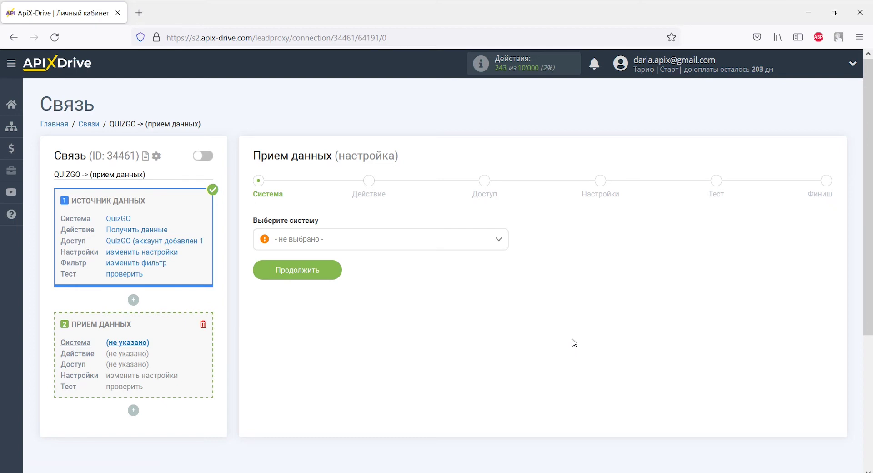
Select YClients (прием) as the receiving system
left_click(500, 243)
left_click_drag(502, 267, 502, 384)
left_click(358, 353)
left_click(331, 273)
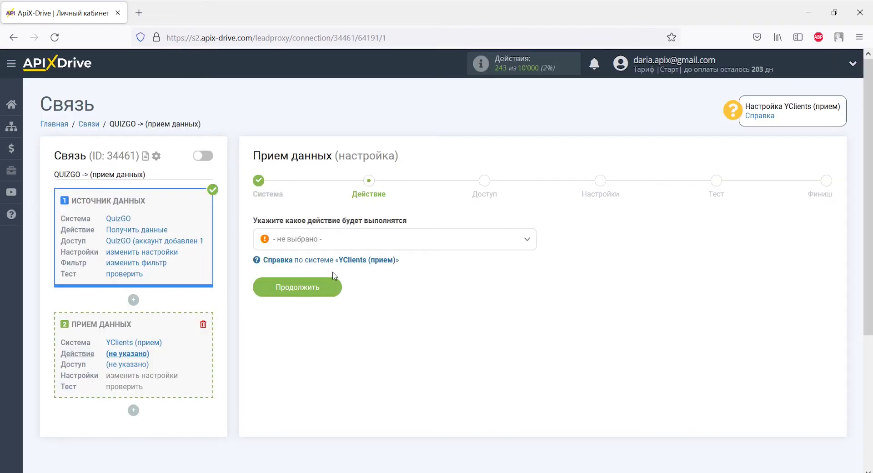
Set the receiving action to Отправка клиентов and advance to account access
left_click(333, 239)
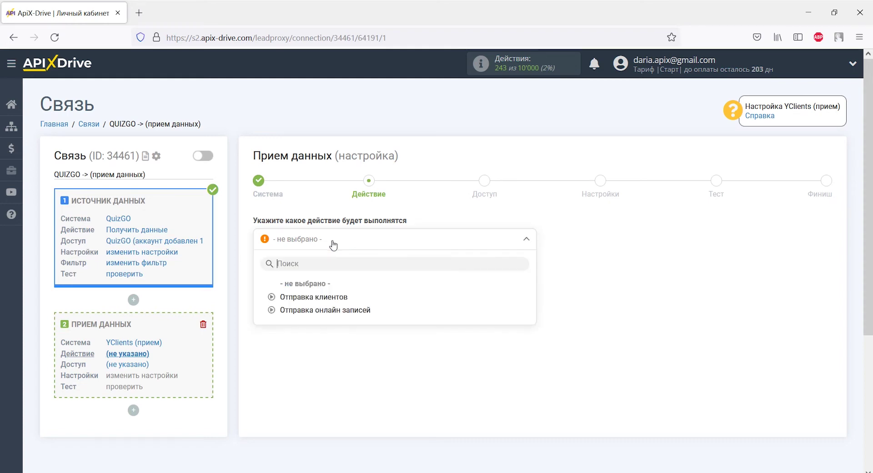
left_click(336, 295)
left_click(326, 291)
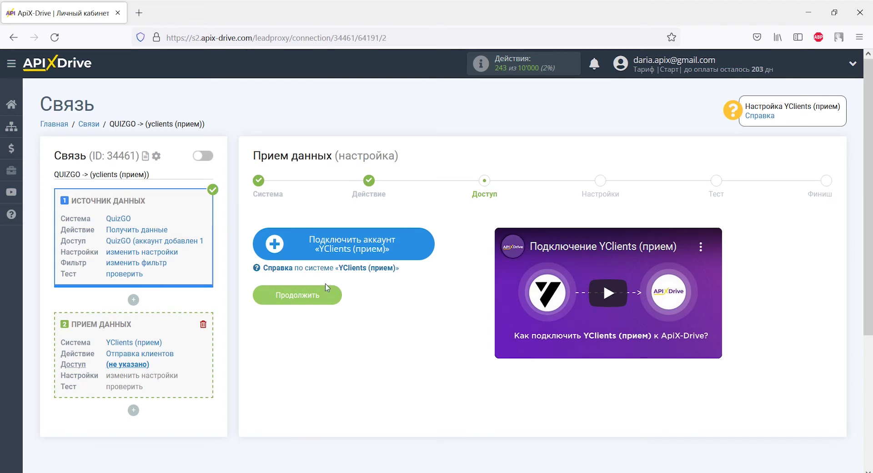
Start a YClients account connection and paste the API key copied from the help page
left_click(302, 242)
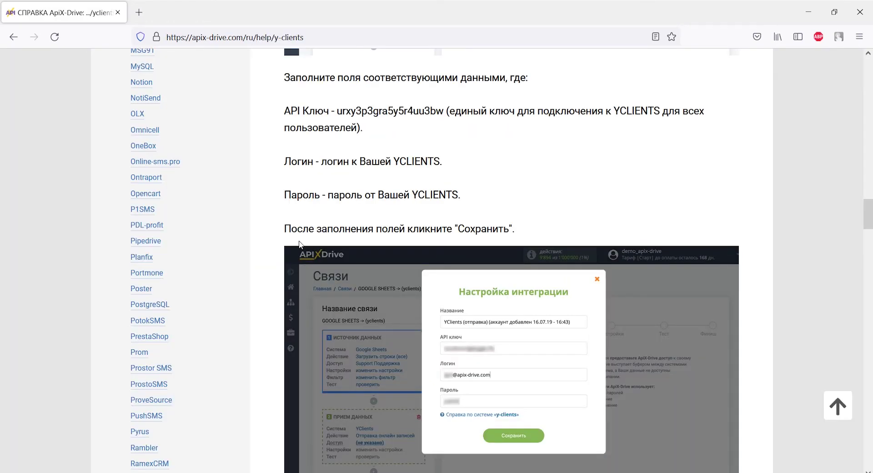
left_click_drag(336, 111, 444, 112)
right_click(442, 111)
left_click(455, 126)
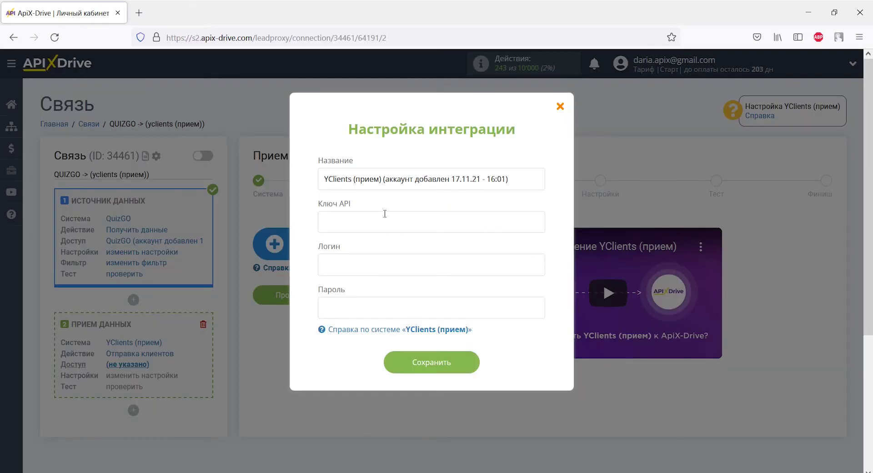
right_click(380, 218)
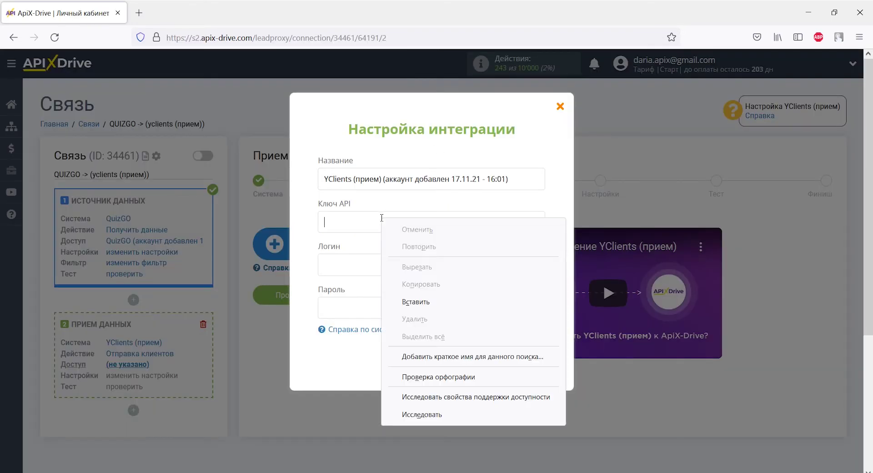
left_click(415, 302)
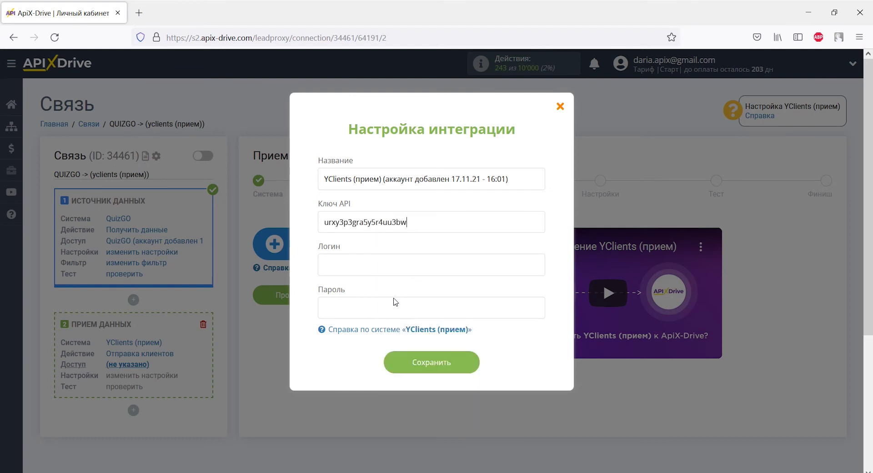
Paste the account login and password, save the account, and continue to receiving settings
right_click(336, 259)
left_click(369, 340)
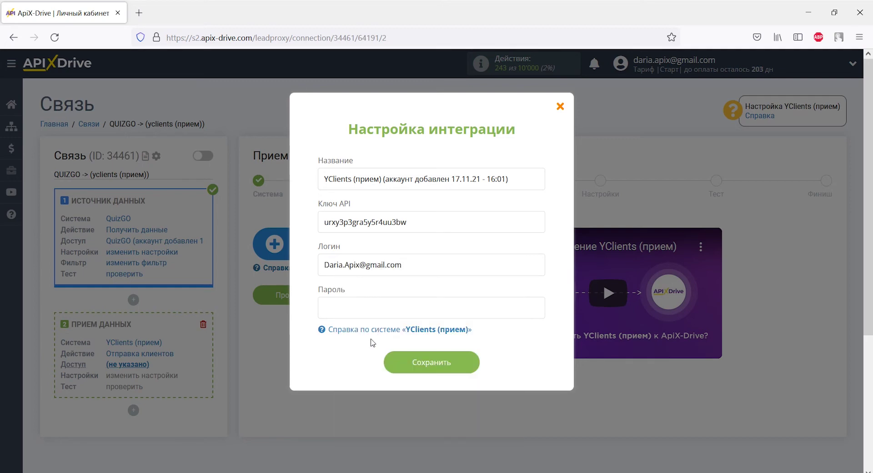
right_click(350, 307)
left_click(380, 183)
left_click(402, 366)
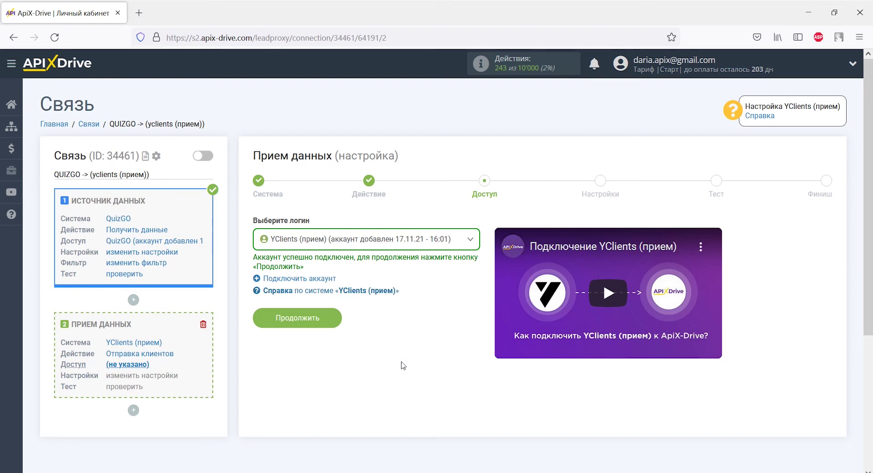
left_click(338, 316)
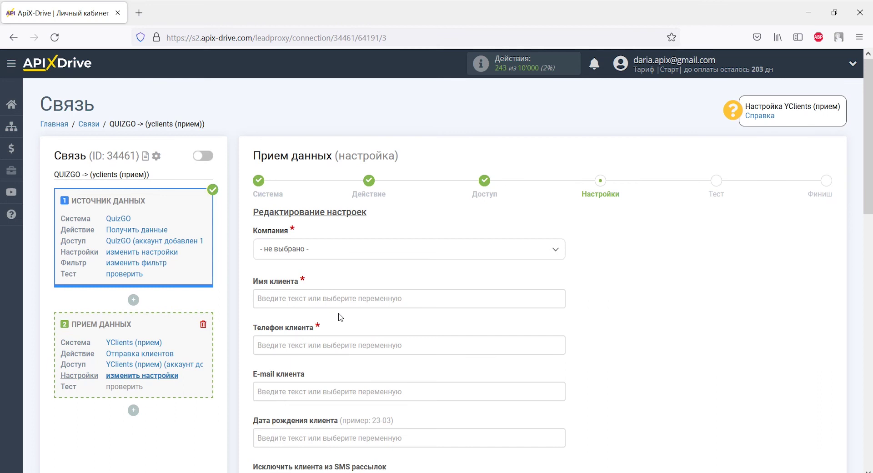
Select ApiX as the company and map Имя клиента to lead_contact_name
left_click(334, 254)
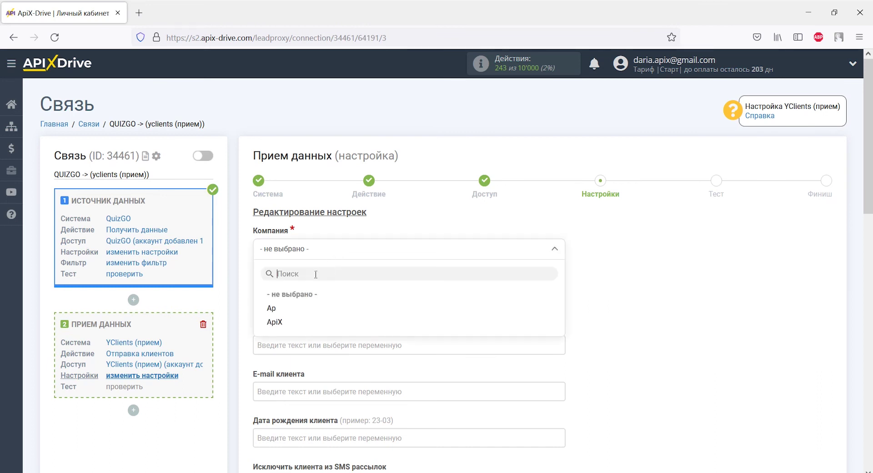
left_click(275, 322)
left_click(275, 298)
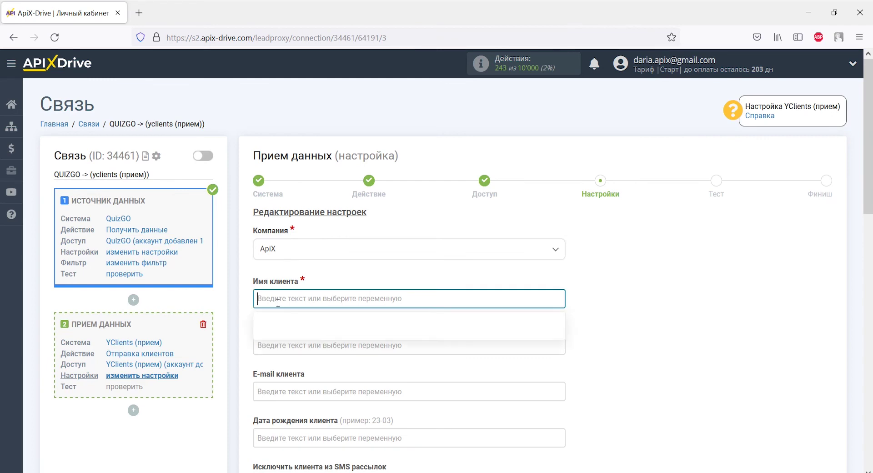
left_click_drag(560, 223, 560, 304)
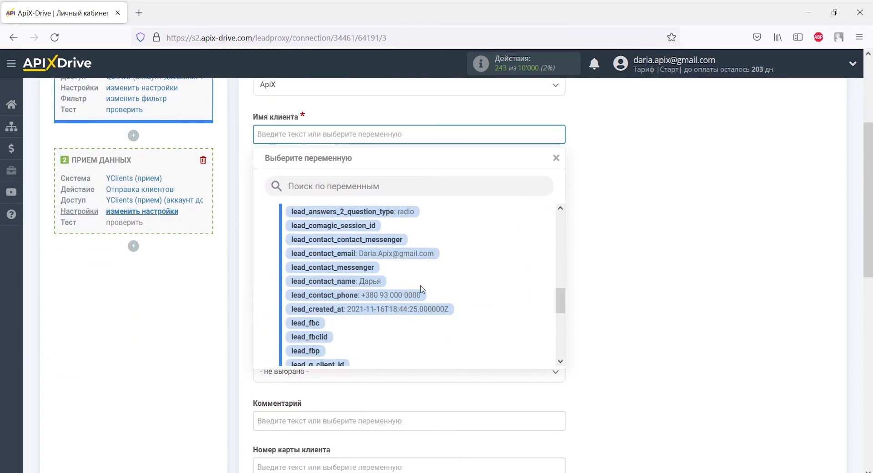
left_click(362, 284)
Map Телефон клиента to lead_contact_phone and E-mail клиента to lead_contact_email
left_click(328, 178)
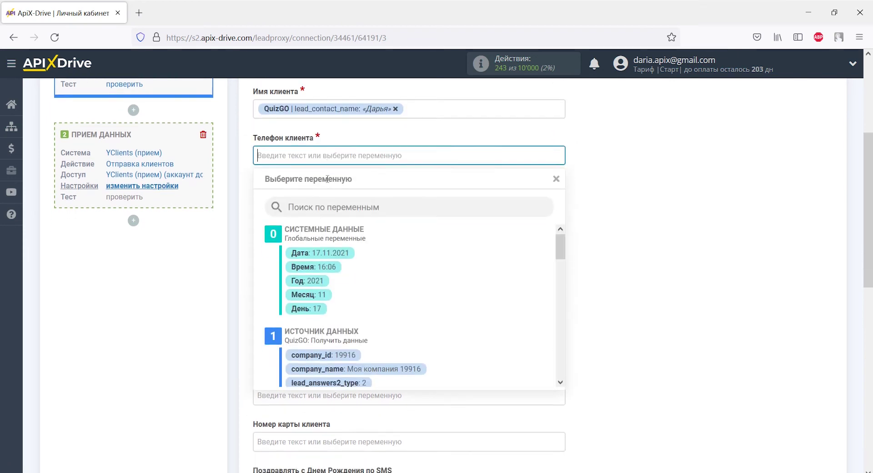
left_click_drag(560, 226, 559, 301)
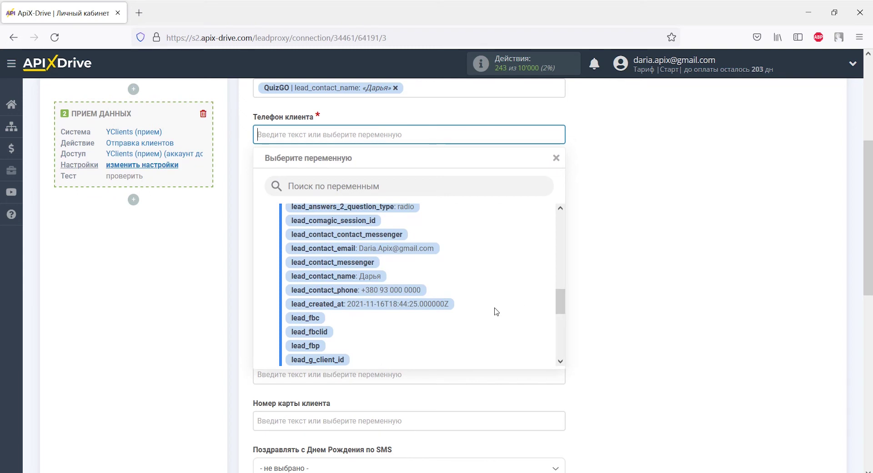
left_click(413, 290)
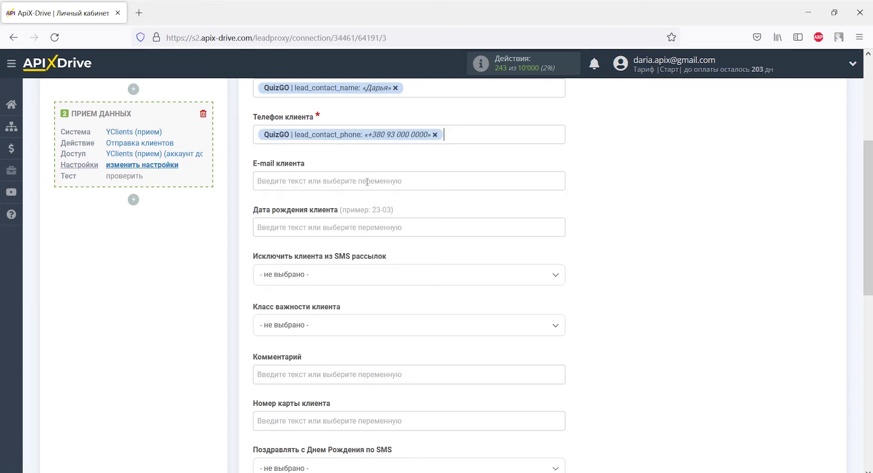
left_click(368, 181)
left_click_drag(559, 231, 560, 300)
left_click(434, 271)
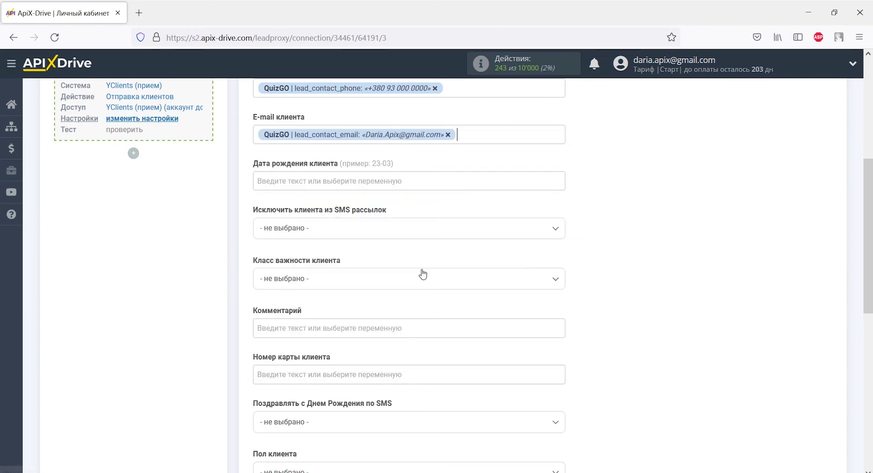
left_click(423, 326)
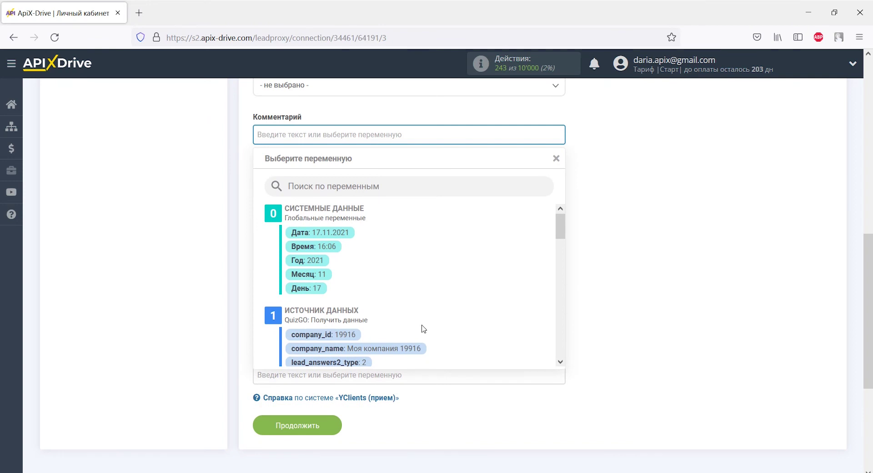
Begin the comment with 'Данные из QuizGO' and a line 'Название:' followed by quiz_name
type("Данные из QuizGO")
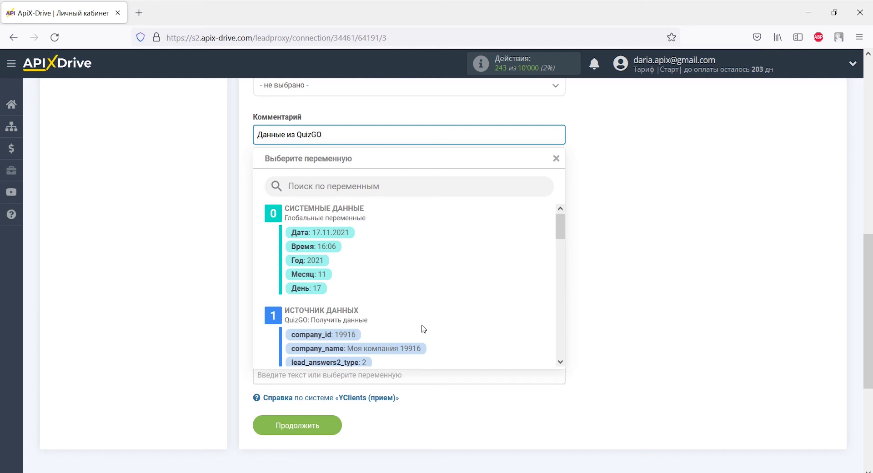
key("Return")
type("Название:")
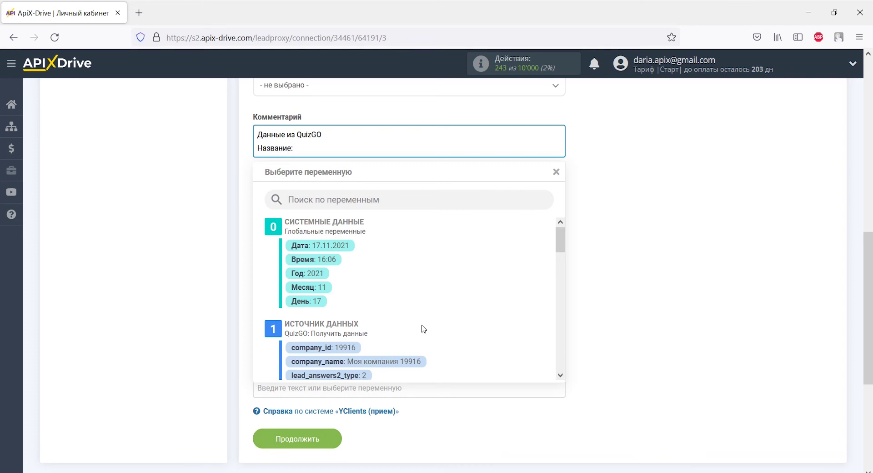
left_click_drag(560, 250, 562, 377)
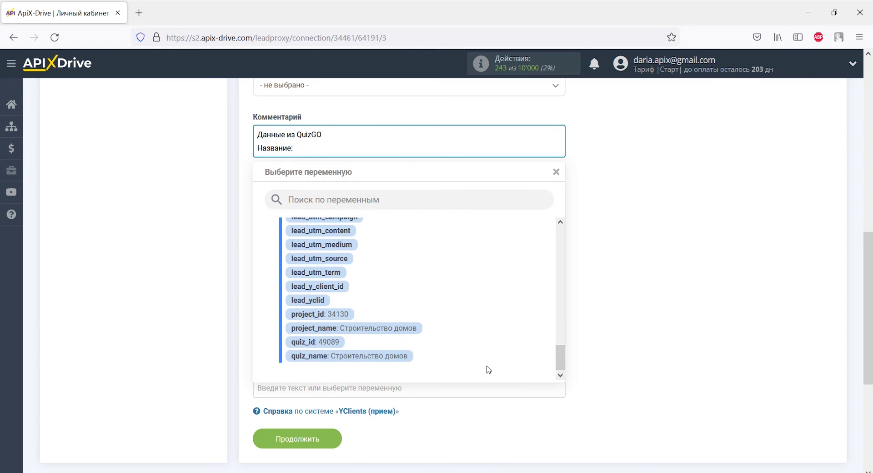
left_click(405, 362)
Add 'Ответы на вопросы:' to the comment, followed by the three quiz answer variables on separate lines
key("Return")
type("Ответ")
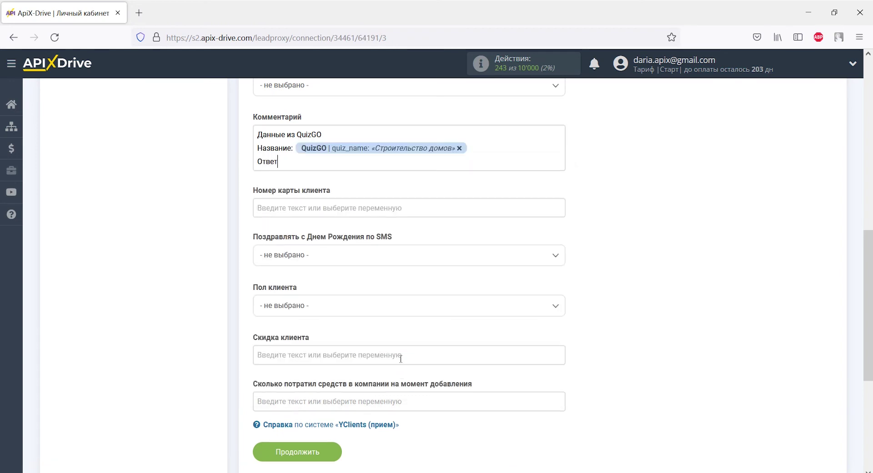
type("ы на вопросы:")
left_click(345, 163)
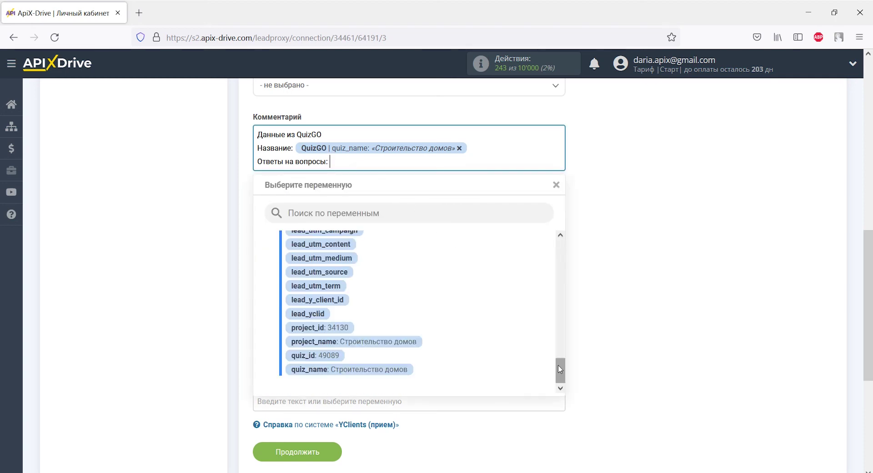
key("Return")
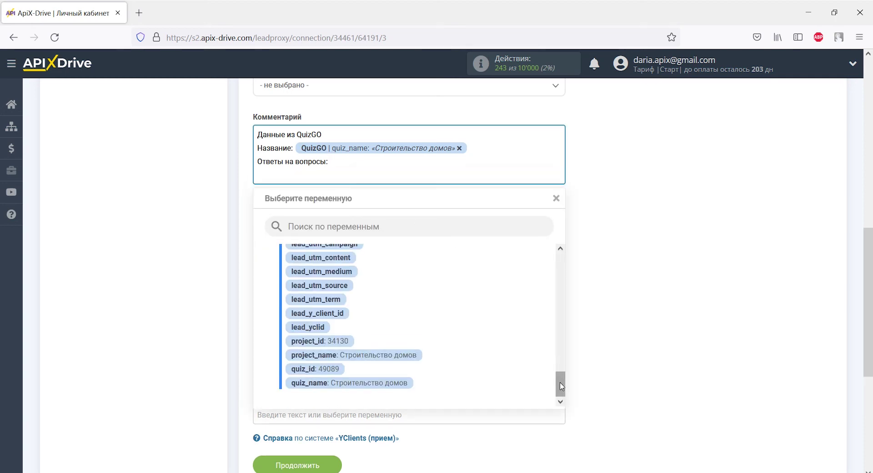
left_click_drag(560, 377, 562, 313)
left_click(423, 312)
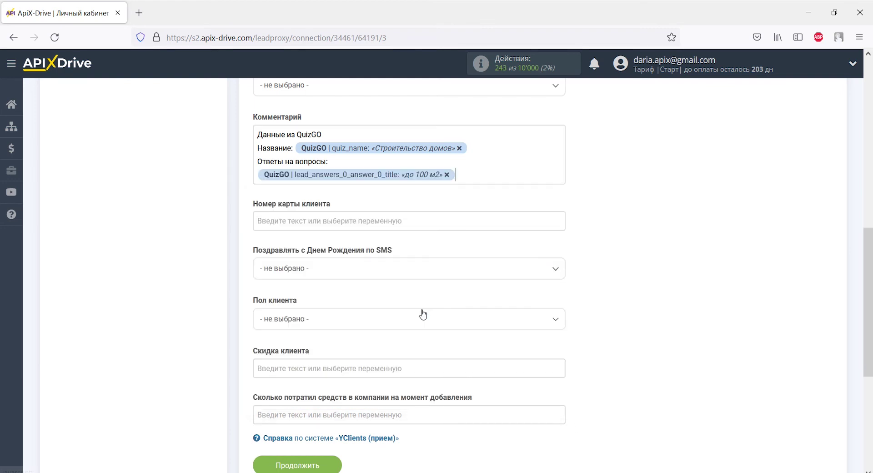
left_click(383, 190)
left_click_drag(558, 316, 560, 328)
left_click(445, 304)
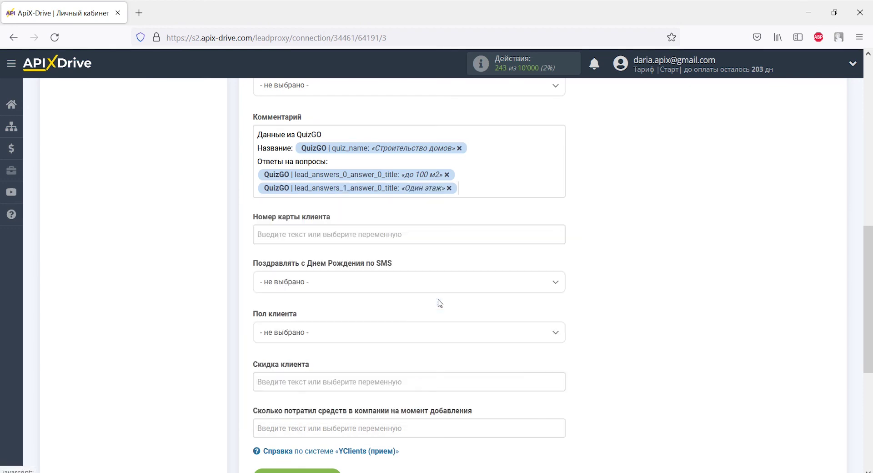
left_click(402, 200)
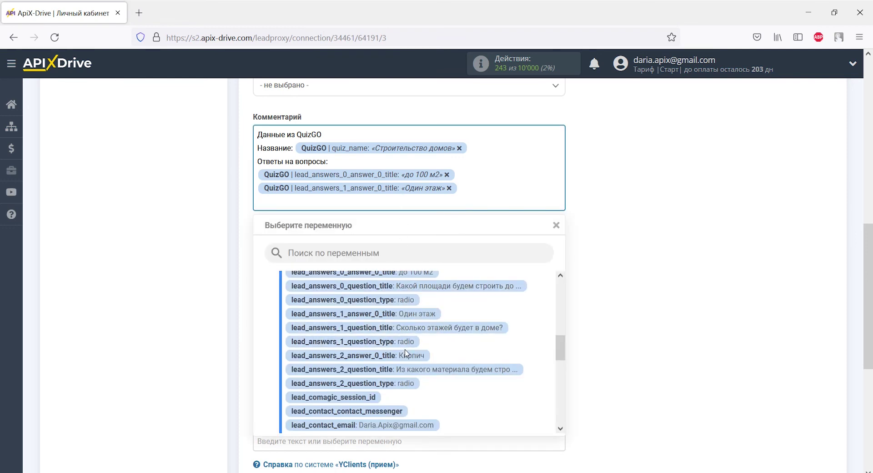
left_click(406, 355)
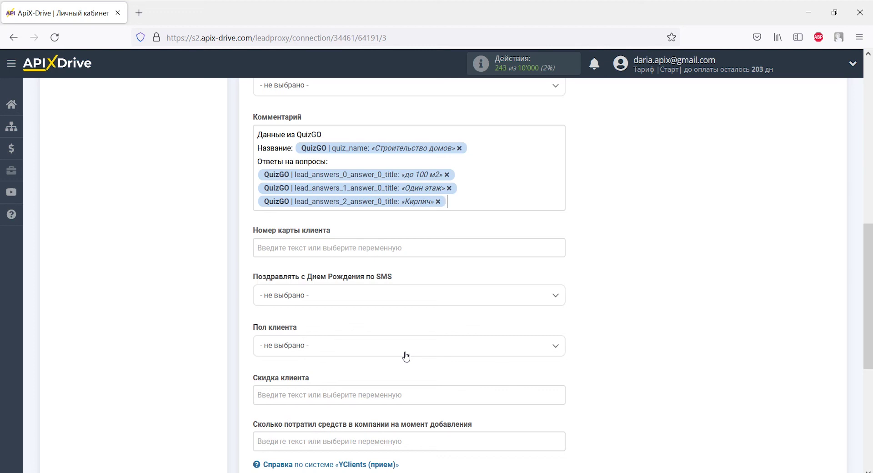
Save the field mapping and send the test client data to YClients
scroll(406, 355, "down", 5)
left_click(330, 302)
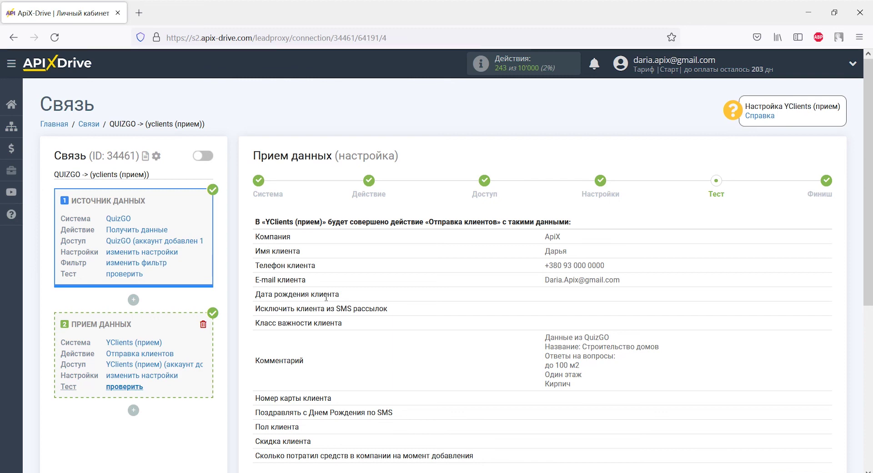
scroll(326, 297, "down", 4)
left_click(382, 322)
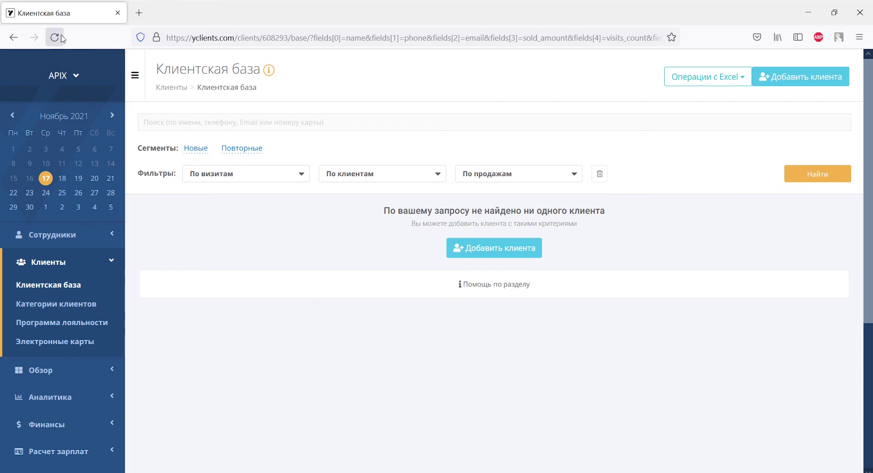
left_click(55, 37)
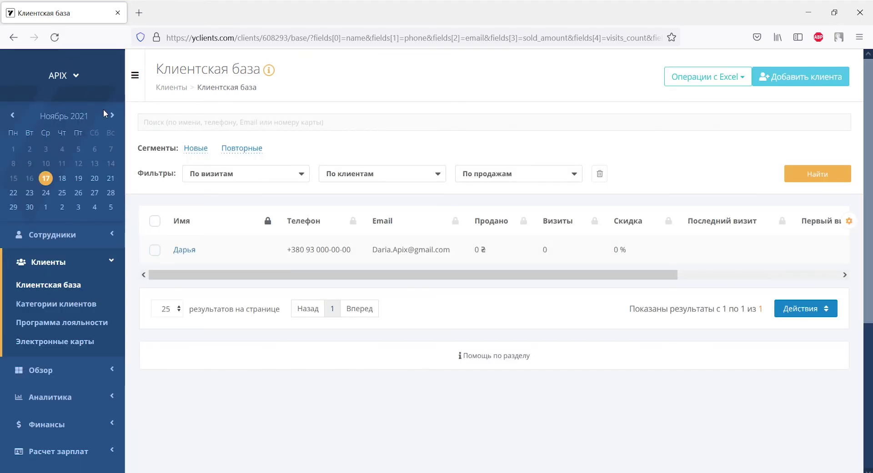
Open the new test client's card in Клиентская база and scroll through its quiz-data note
left_click(183, 250)
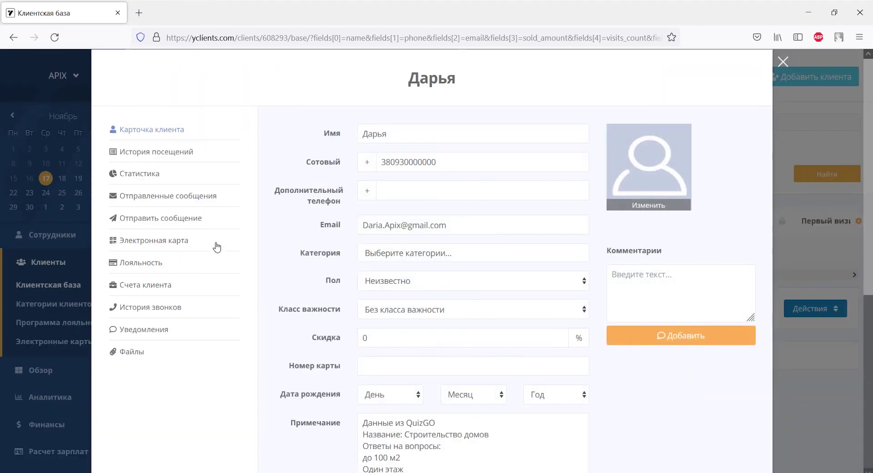
scroll(263, 249, "down", 3)
scroll(262, 249, "down", 3)
scroll(263, 249, "up", 3)
scroll(263, 249, "up", 3)
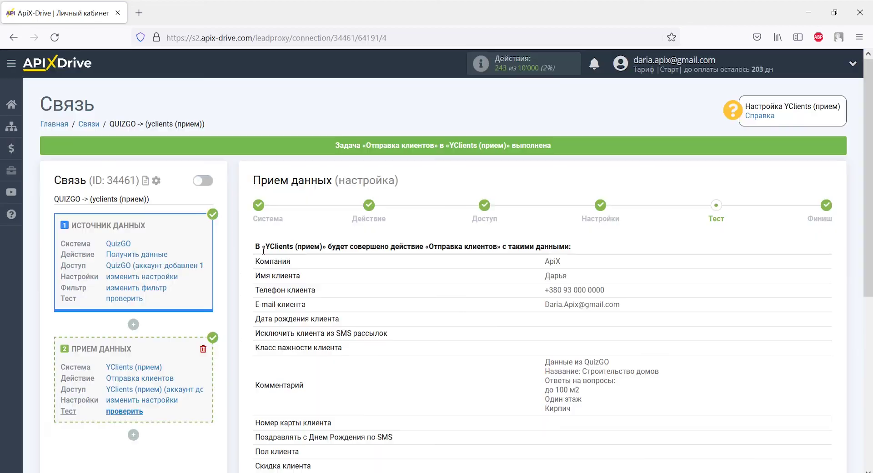
Enable auto-update for the QUIZGO -> YClients connection with a 5 минут update interval
scroll(263, 249, "down", 3)
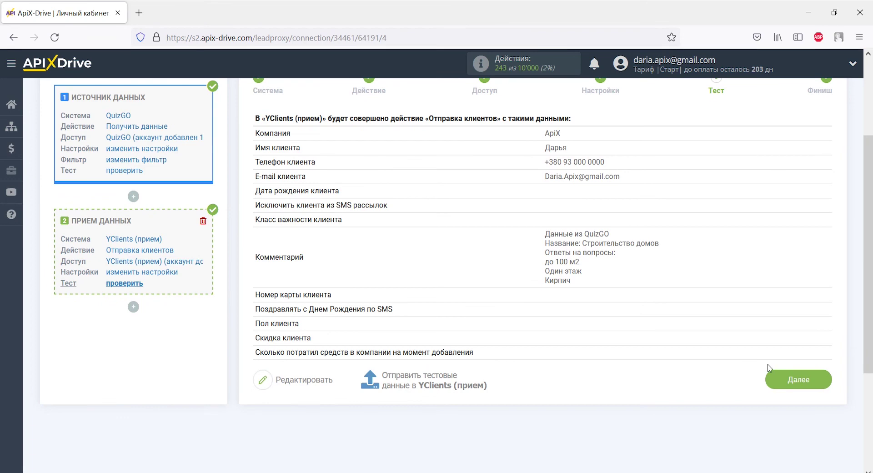
left_click(769, 369)
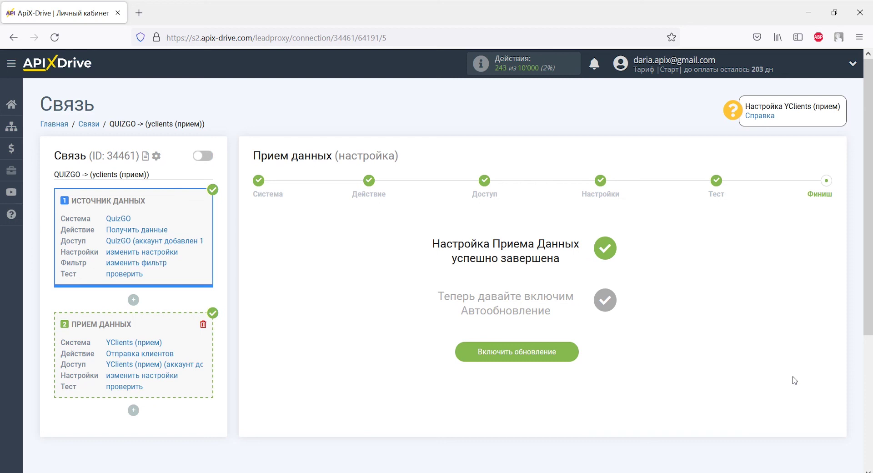
left_click(568, 354)
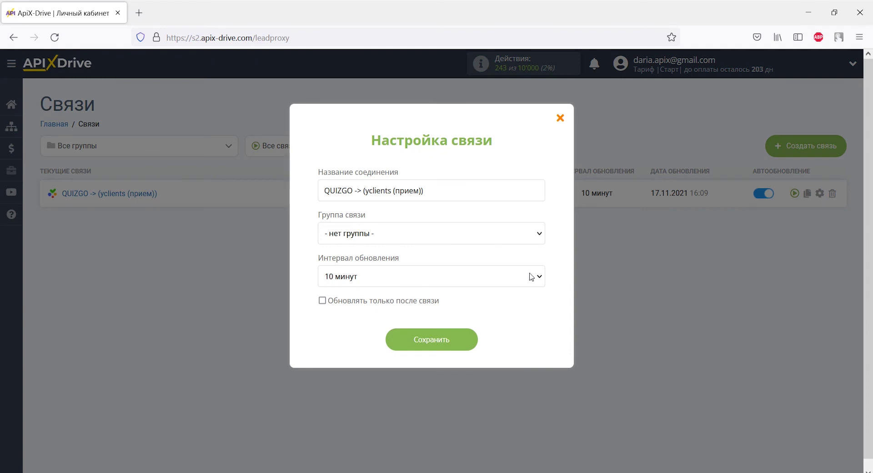
left_click(534, 276)
left_click(479, 121)
left_click(457, 338)
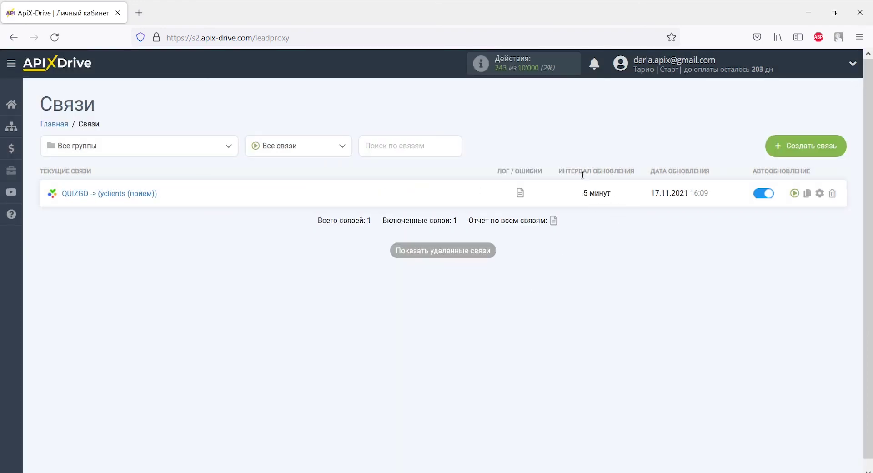